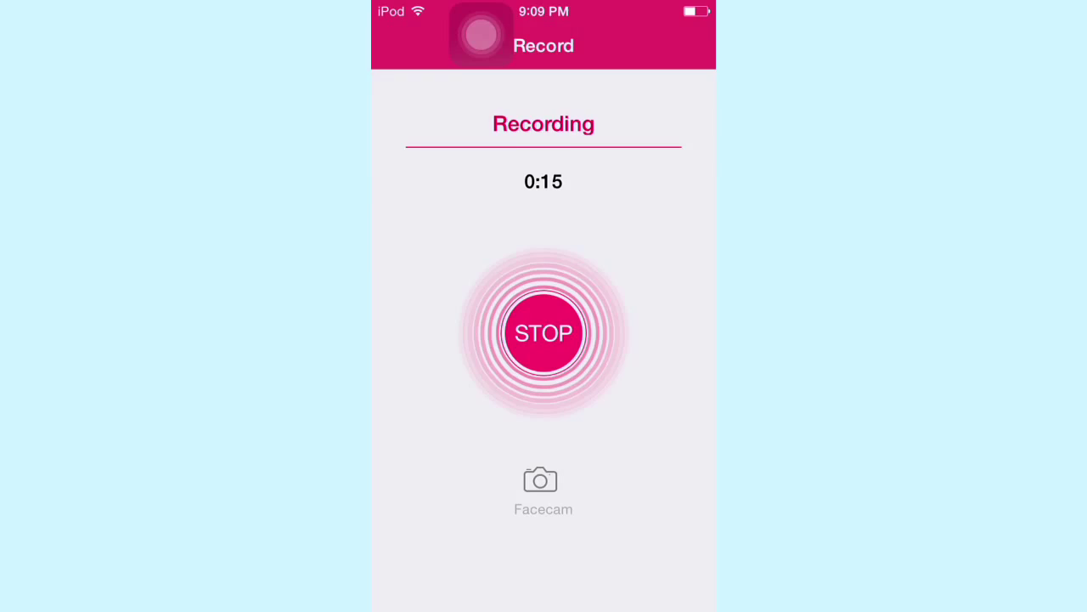
# Exit Shou to the home screen while the screen recording keeps running.
pyautogui.press('super')
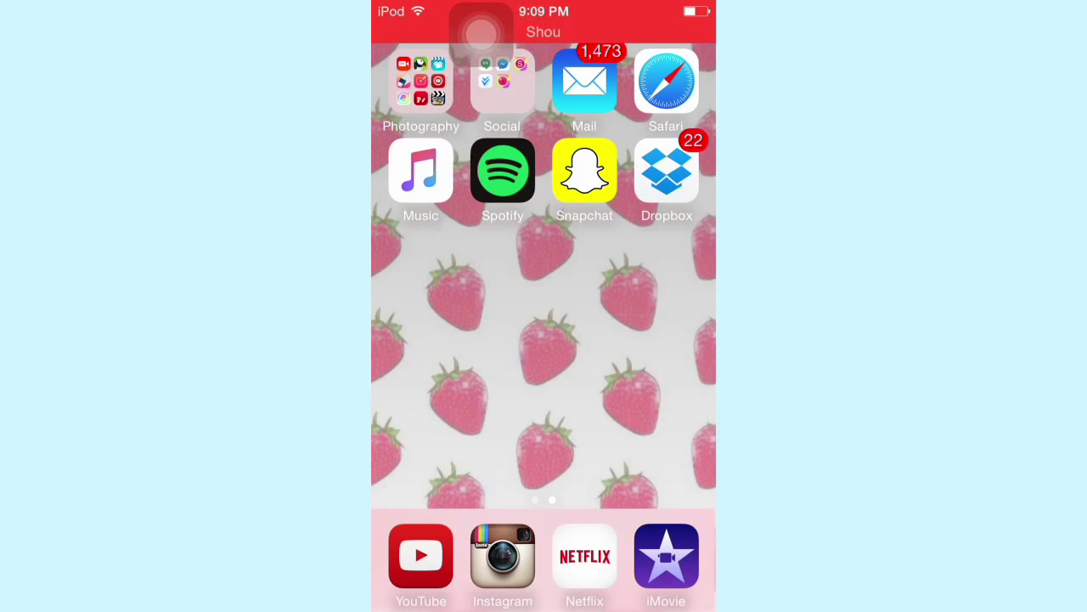
# Launch Cute CUT Pro from the Photography folder on the home screen.
pyautogui.click(421, 85)
pyautogui.click(647, 395)
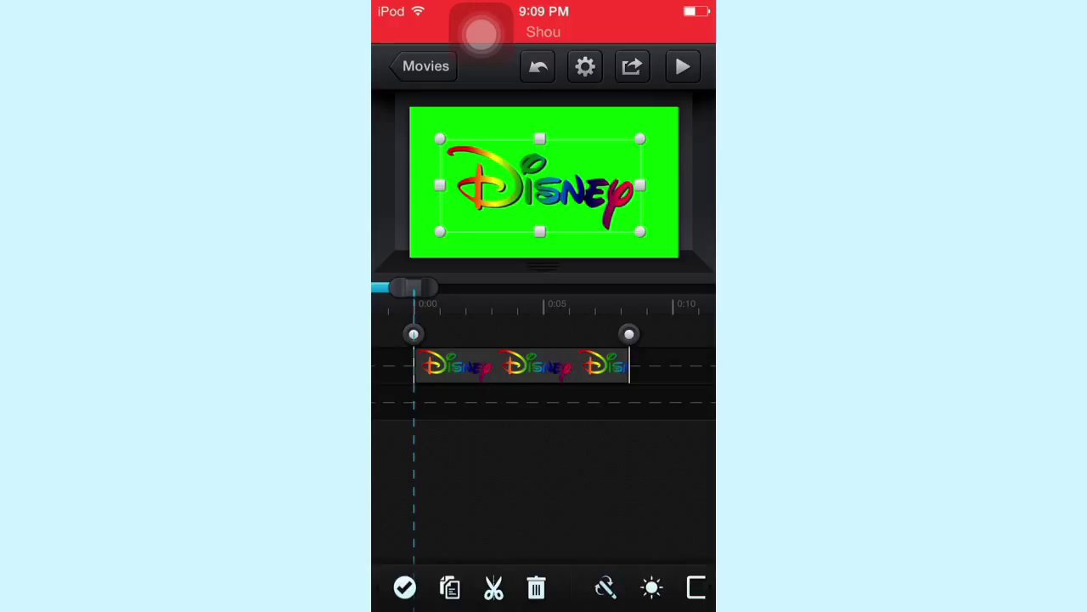
# Give the Disney logo clip a Custom Transition from the Transitions list.
pyautogui.click(404, 587)
pyautogui.click(437, 562)
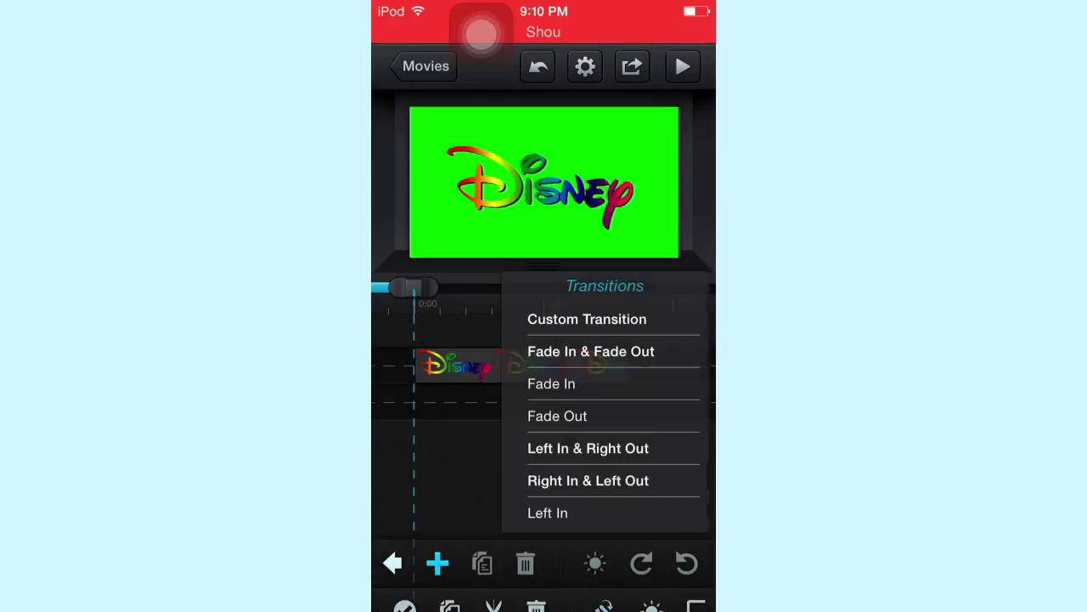
pyautogui.click(606, 318)
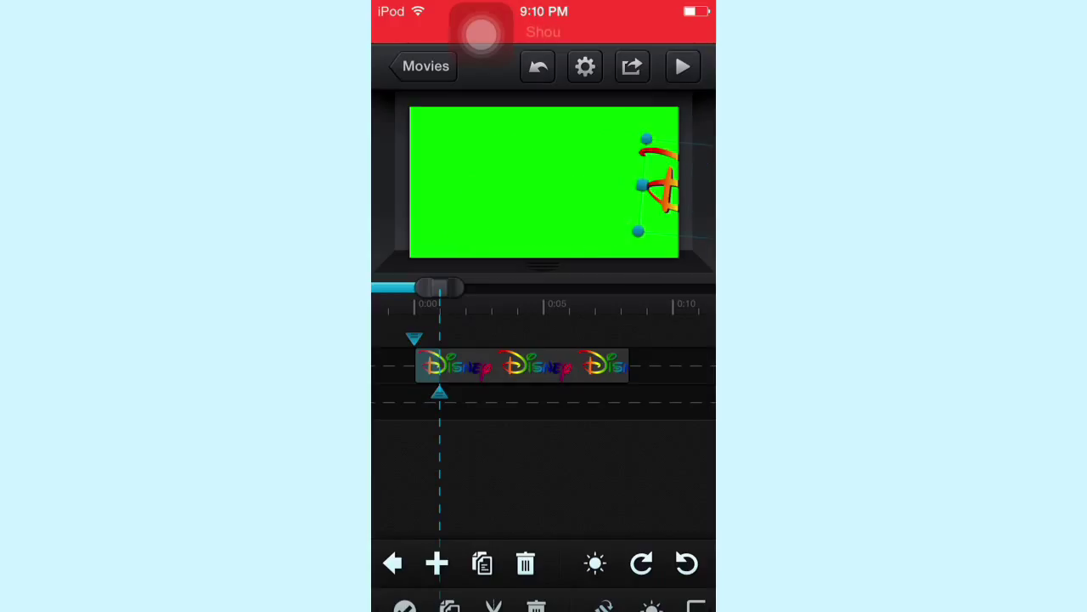
# Stretch the Disney logo's custom transition further along the clip and leave transition editing.
pyautogui.moveTo(481, 32)
pyautogui.mouseDown()
pyautogui.moveTo(458, 341)
pyautogui.moveTo(432, 424)
pyautogui.mouseUp()
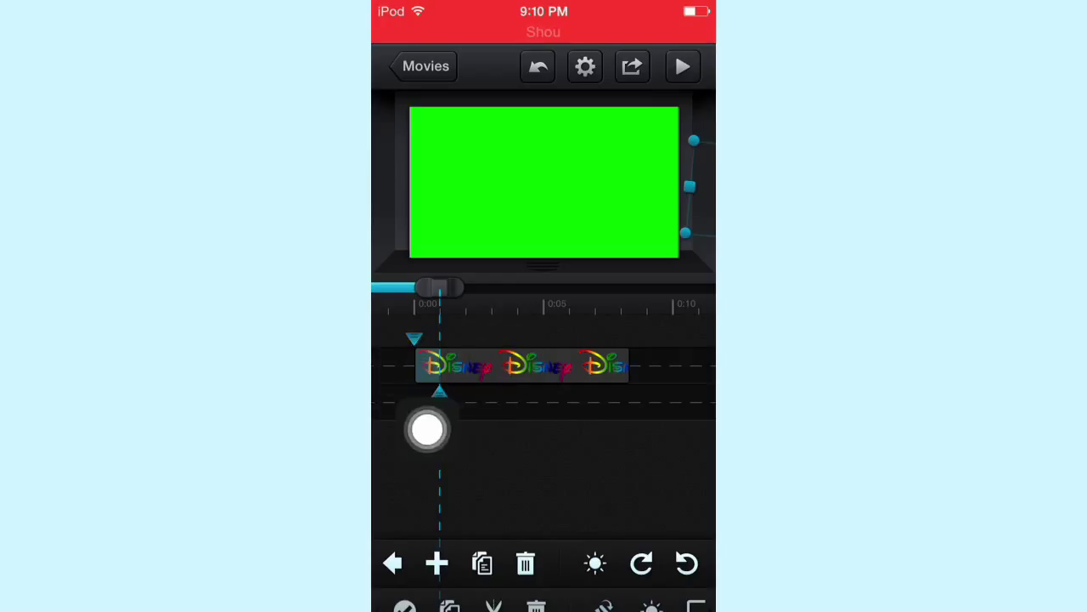
pyautogui.moveTo(439, 389); pyautogui.dragTo(628, 393)
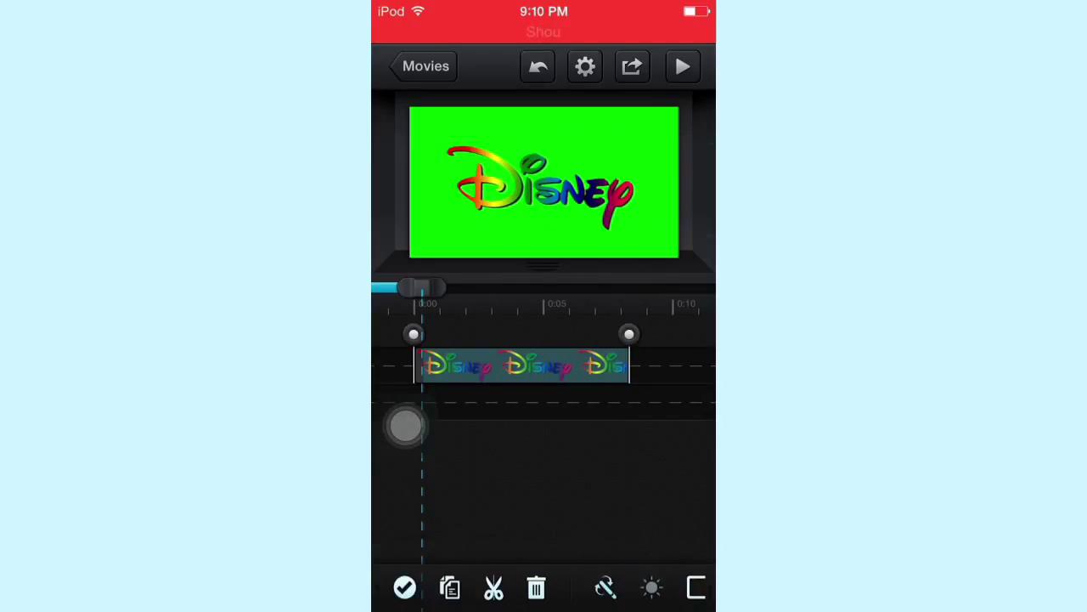
# Play the movie to preview the Disney logo sliding across the green frame.
pyautogui.click(683, 67)
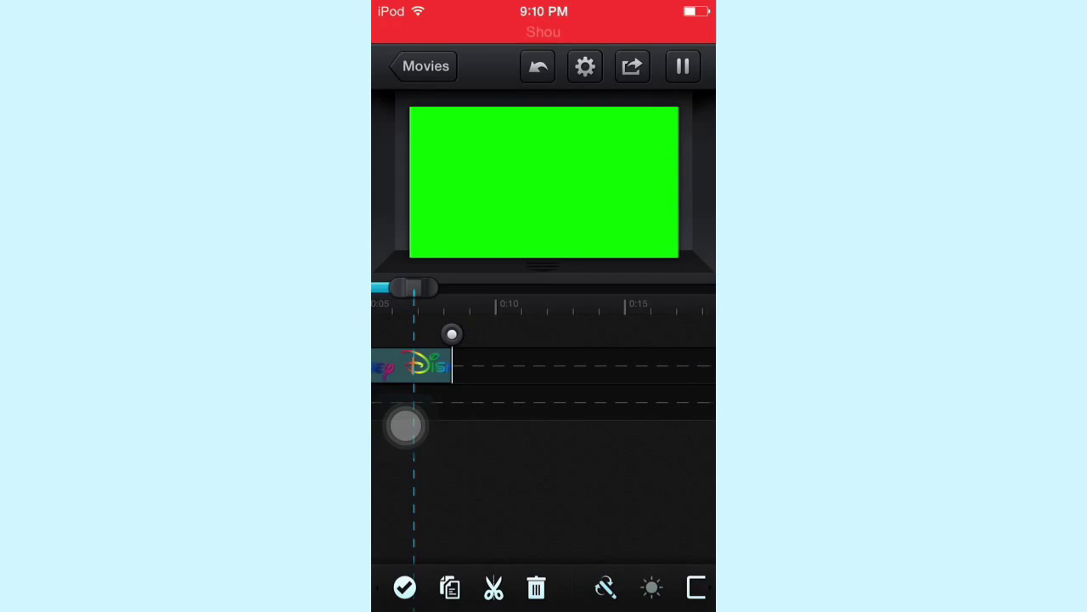
pyautogui.press('super')
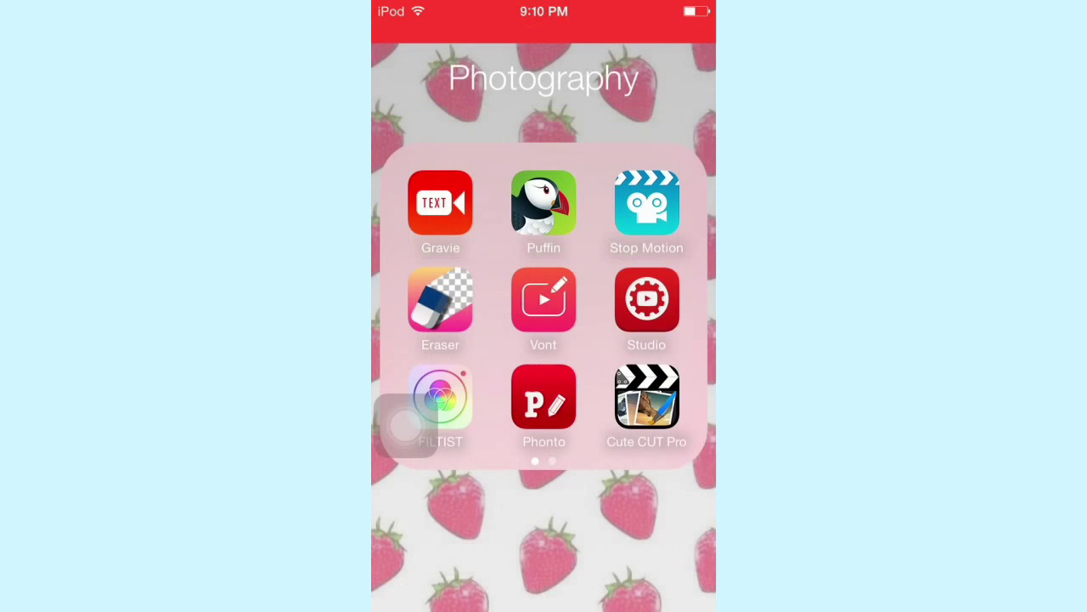